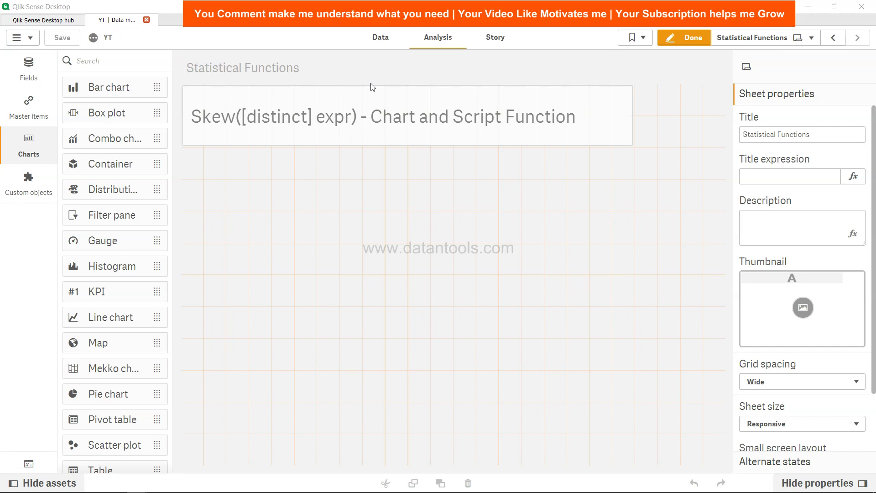
# - Open the Data load editor and add blank lines after the Table1 load ending at line 24
pyautogui.click(381, 45)
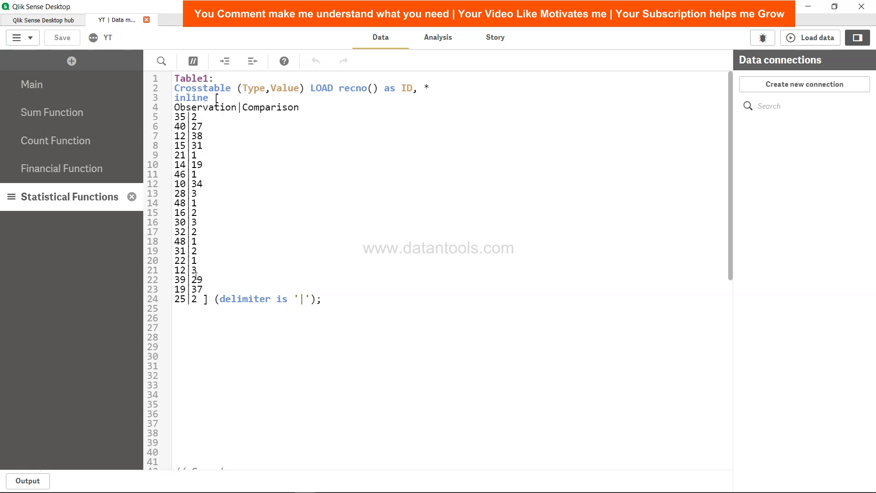
pyautogui.click(366, 302)
pyautogui.press('Return')
pyautogui.press('Return')
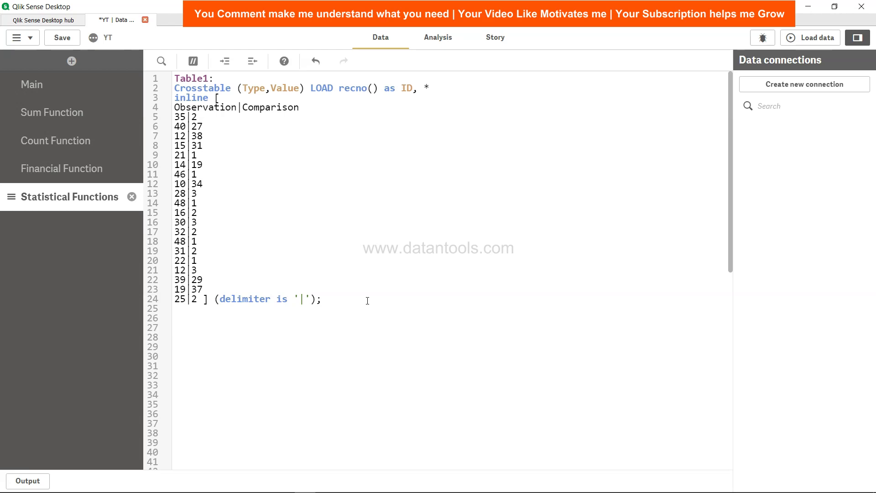
# - Write a Skew1 table label followed by 'Load Type,Skew(Value) as Data_Skewness' in the script
pyautogui.write('Skew1:')
pyautogui.press('Return')
pyautogui.write('Load Type')
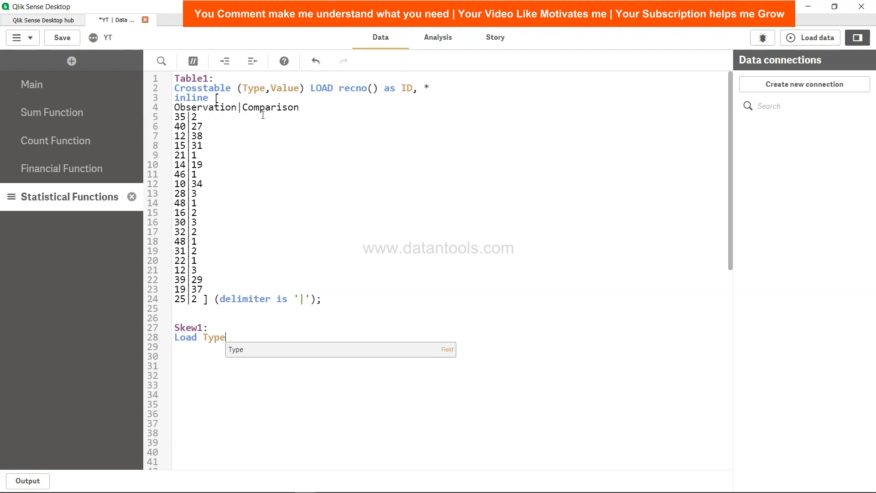
pyautogui.write(',')
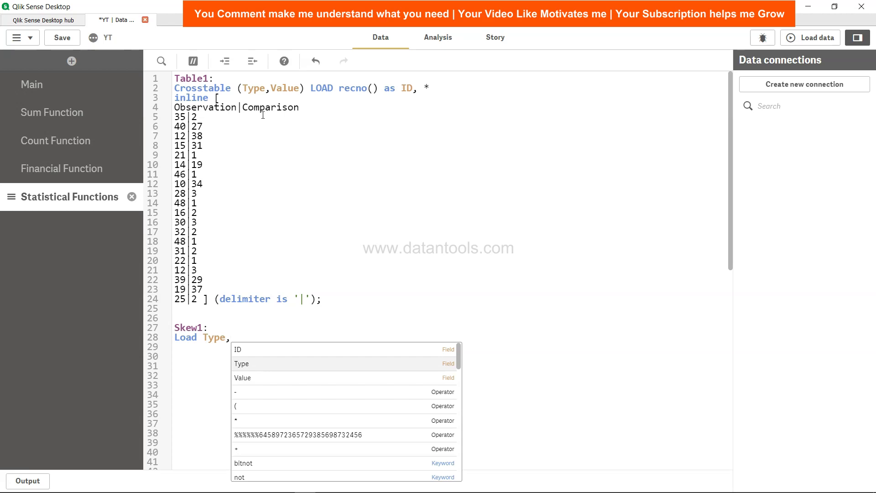
pyautogui.write('Skew()')
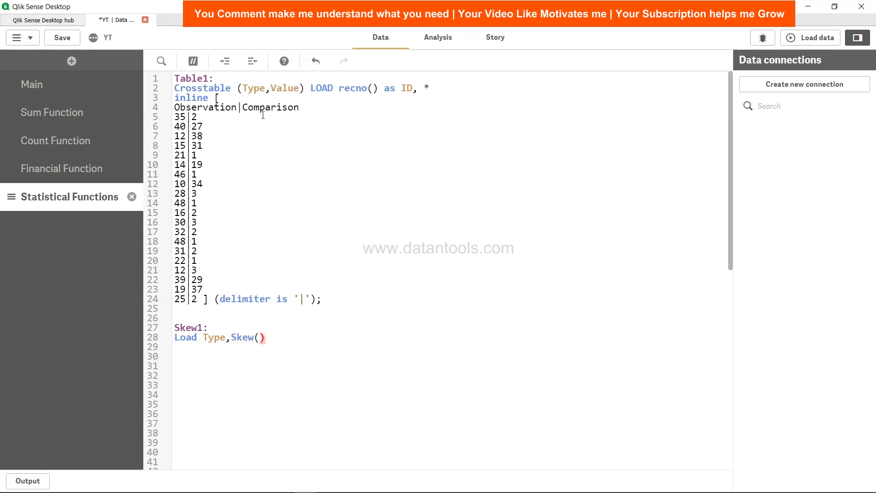
pyautogui.write('Value')
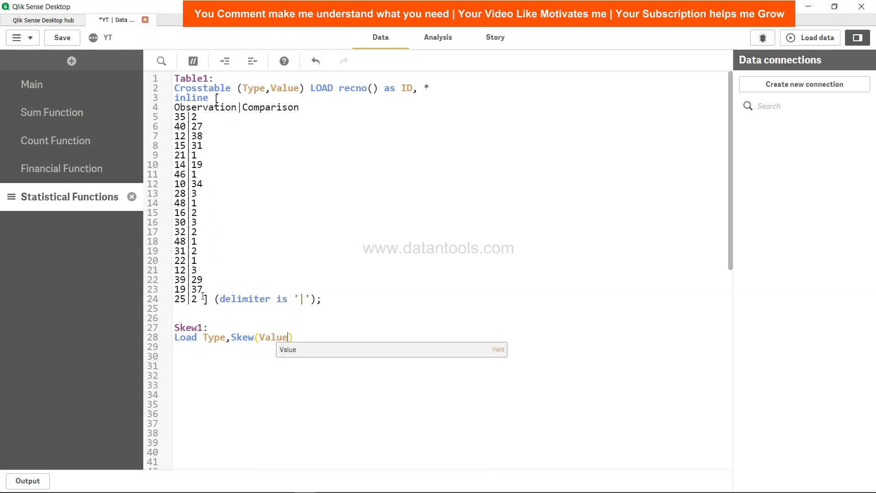
pyautogui.click(298, 338)
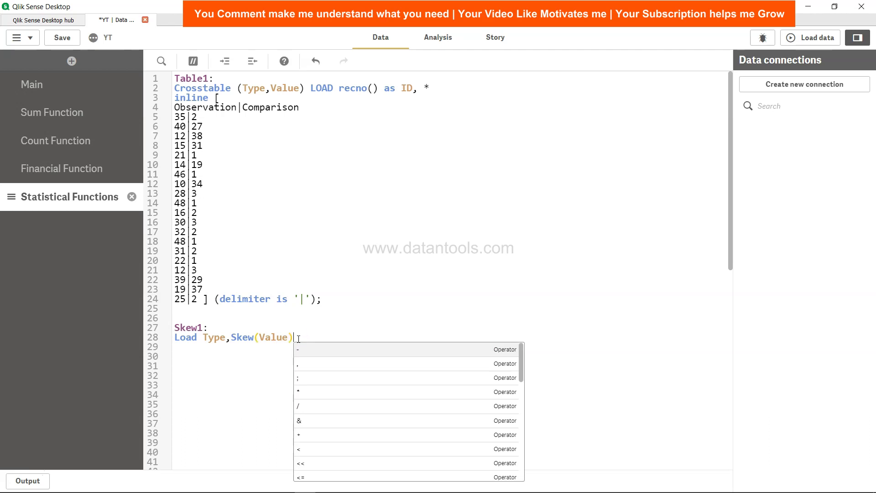
pyautogui.write('as ')
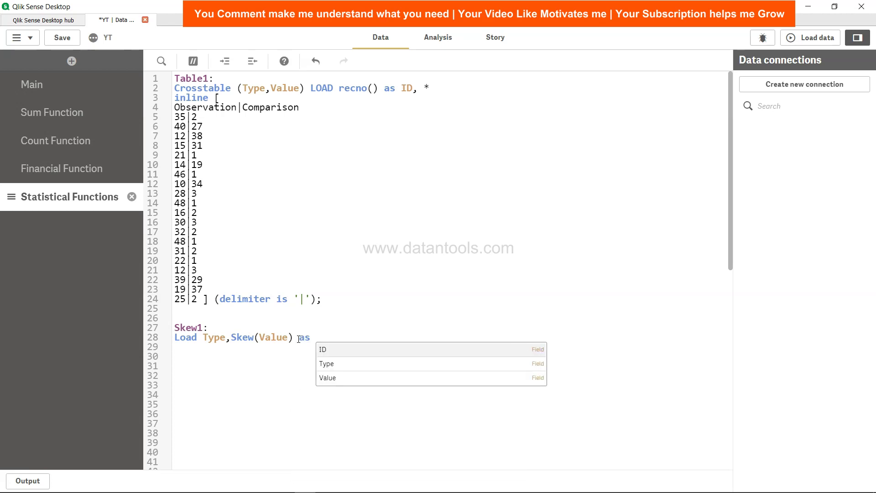
pyautogui.write('Data')
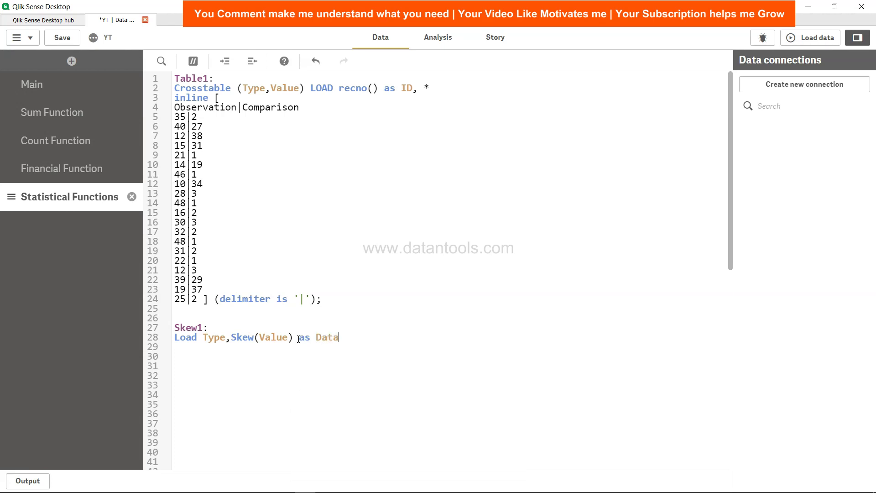
pyautogui.write('_Skewness')
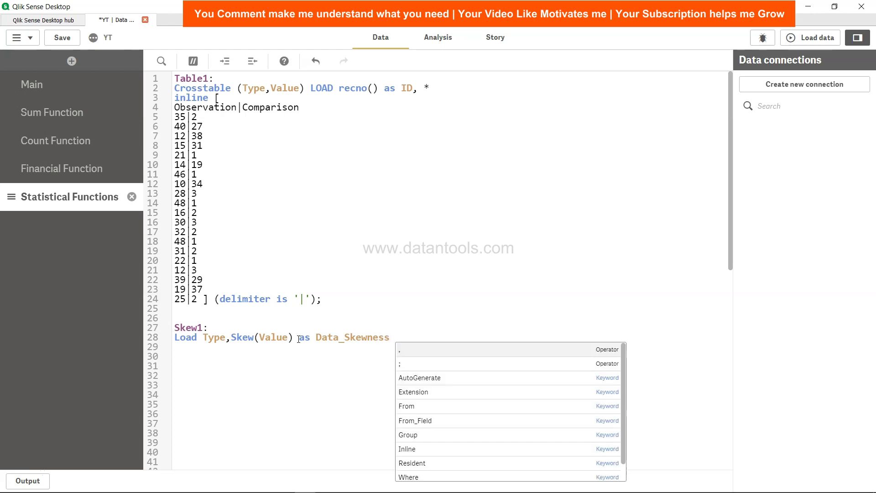
# - Append 'Resident Table1 Group By Type;' to the Skew1 load line
pyautogui.write('Resident')
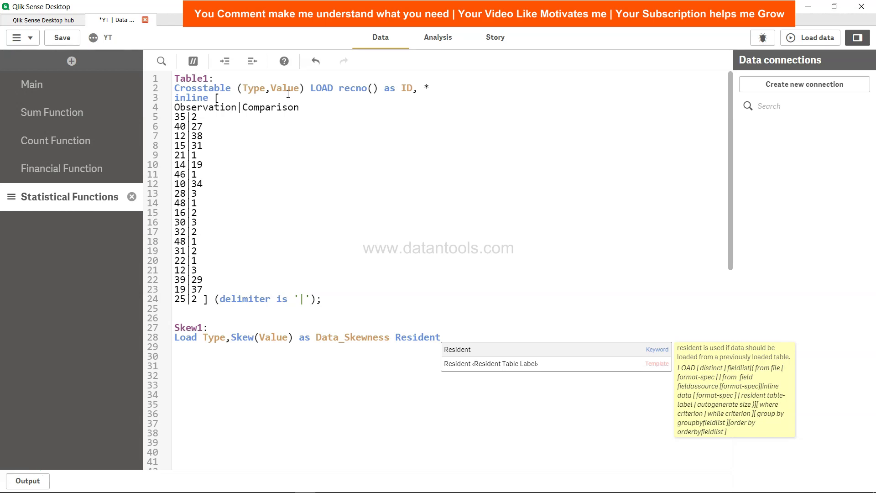
pyautogui.write('Tabl')
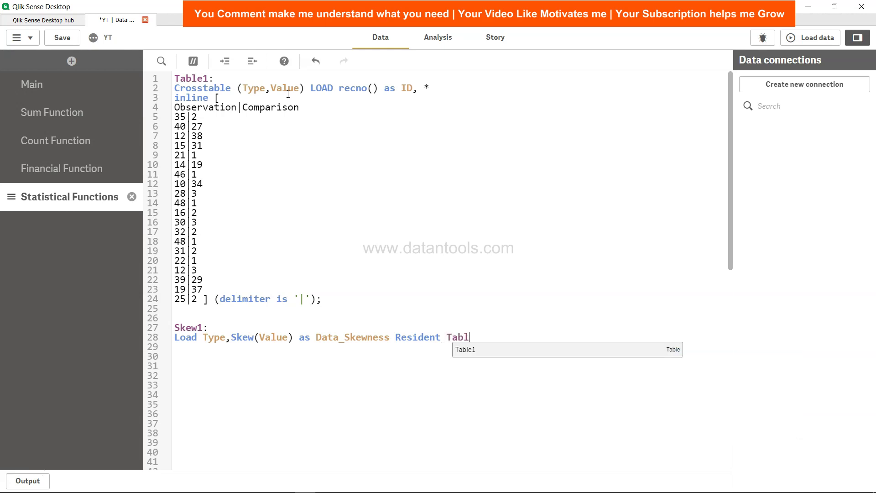
pyautogui.write('e1 g')
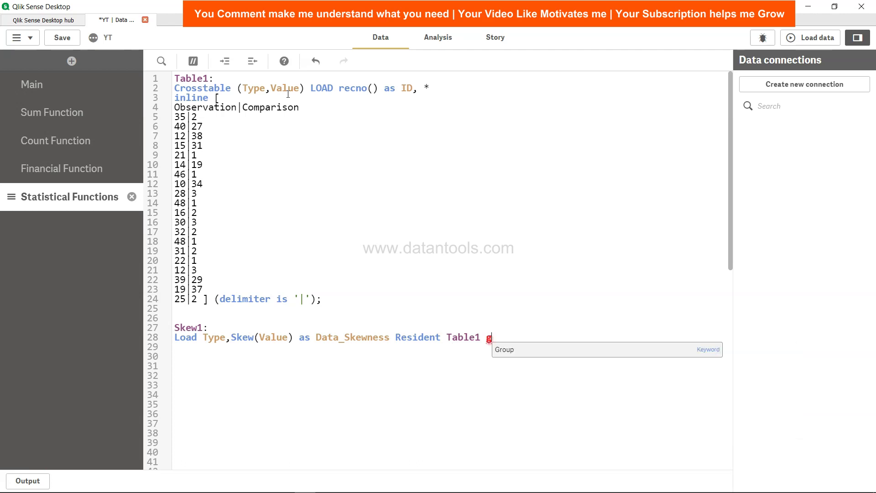
pyautogui.press('Return')
pyautogui.write('By')
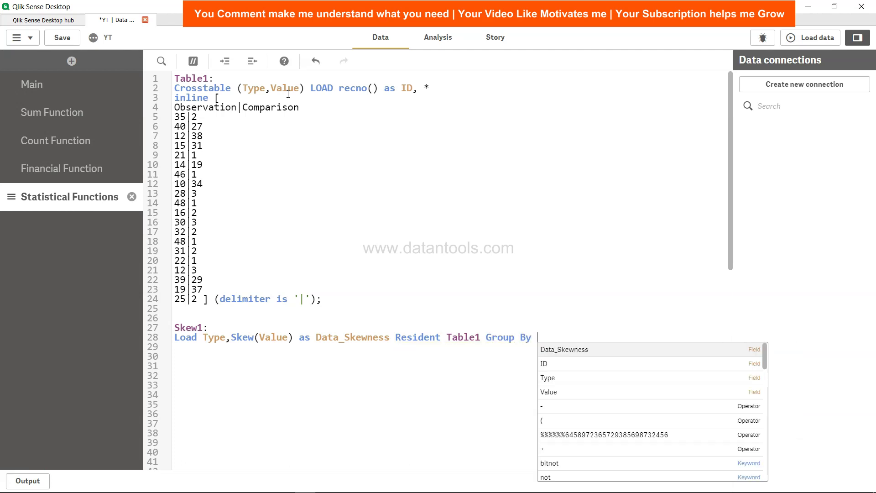
pyautogui.write(' Type;')
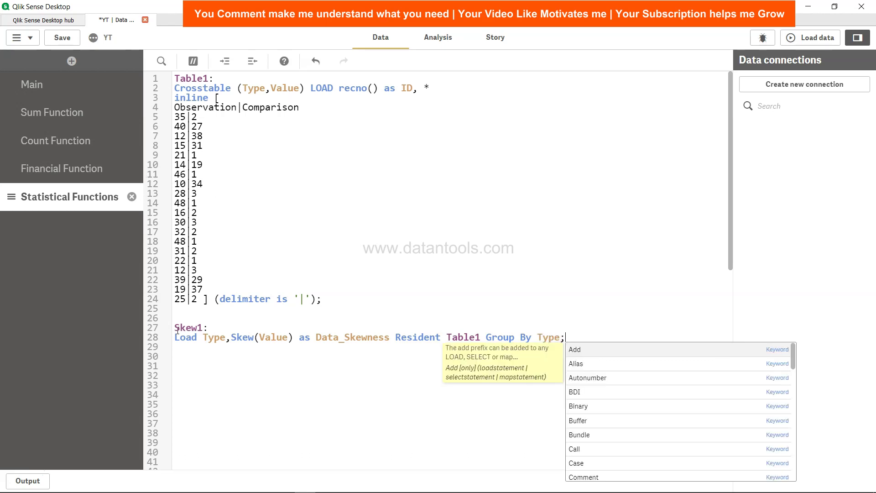
# - Remove the stray space after Type in the Skew1 load line
pyautogui.moveTo(203, 336); pyautogui.dragTo(285, 337)
pyautogui.click(228, 339)
pyautogui.press('BackSpace')
# - Insert the comma after Type, save the script, and reload the data including Skew1
pyautogui.write(',')
pyautogui.click(286, 337)
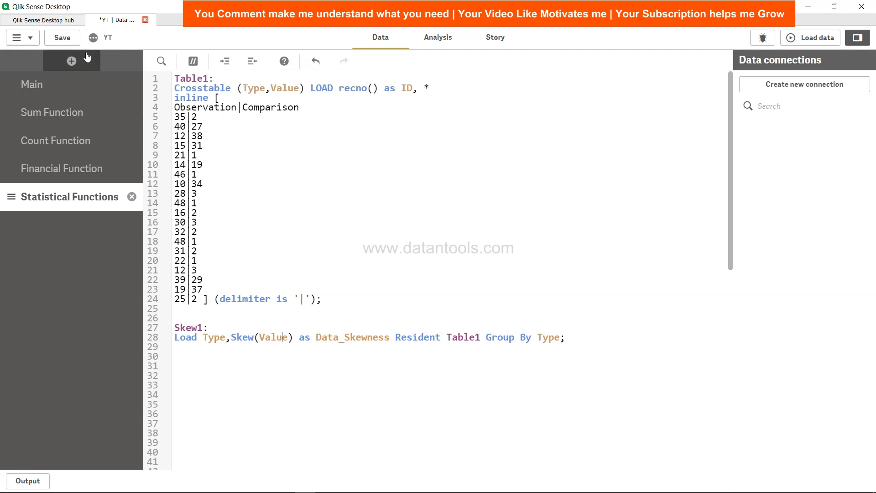
pyautogui.click(68, 39)
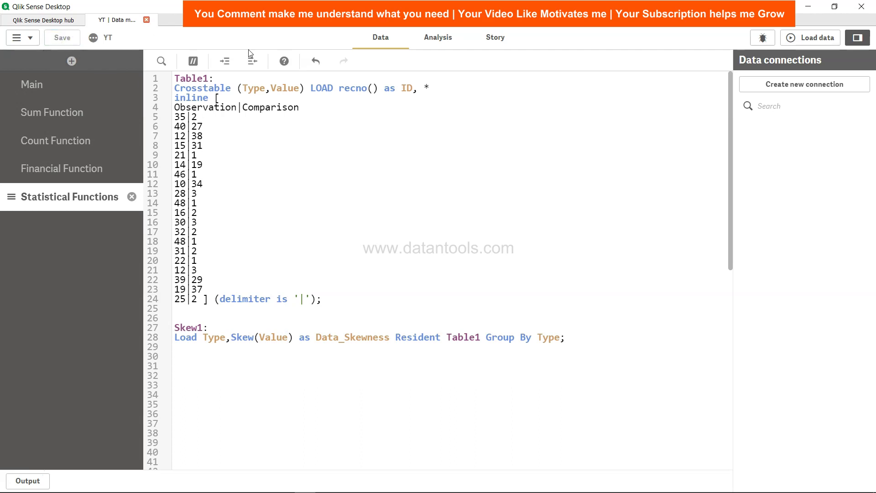
pyautogui.click(800, 39)
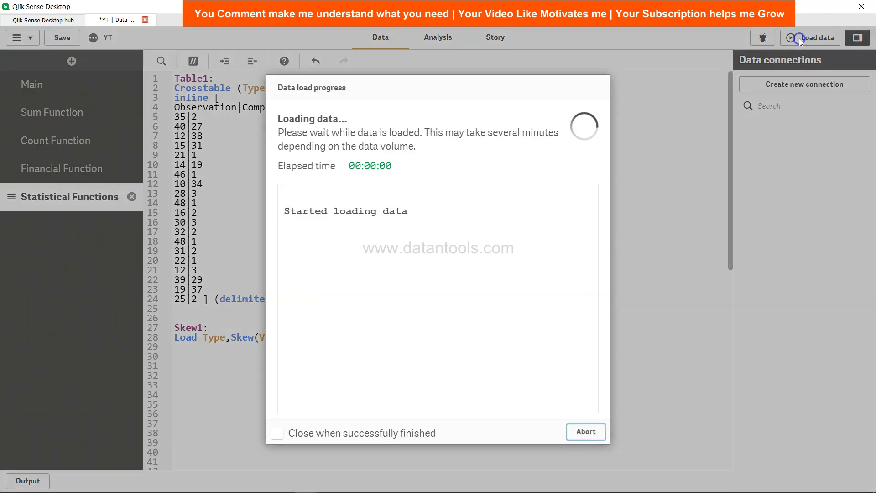
pyautogui.click(594, 432)
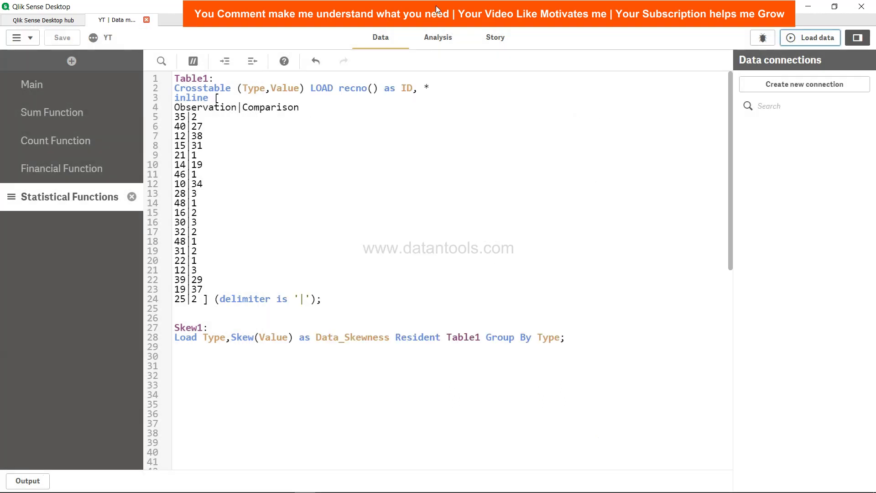
# - Place a table on the Statistical Functions sheet with Type and Data_Skewness as dimension columns
pyautogui.click(441, 35)
pyautogui.scroll(-2, 117, 383)
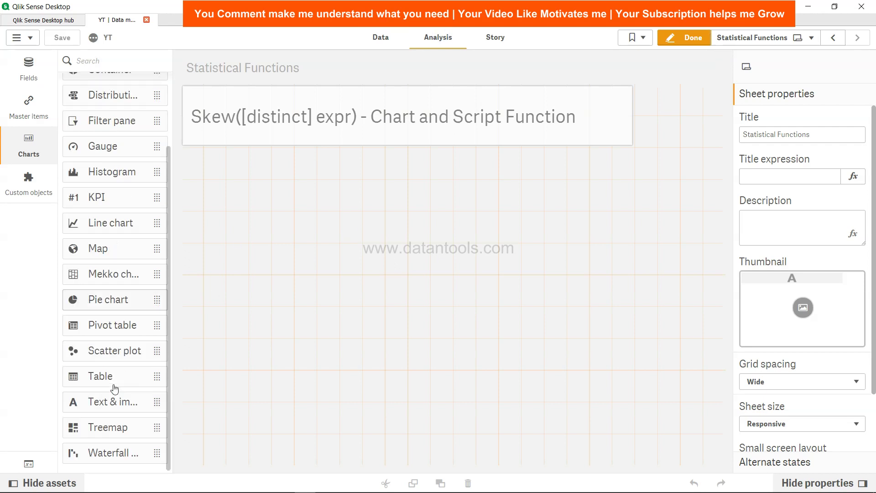
pyautogui.moveTo(105, 379); pyautogui.dragTo(265, 220)
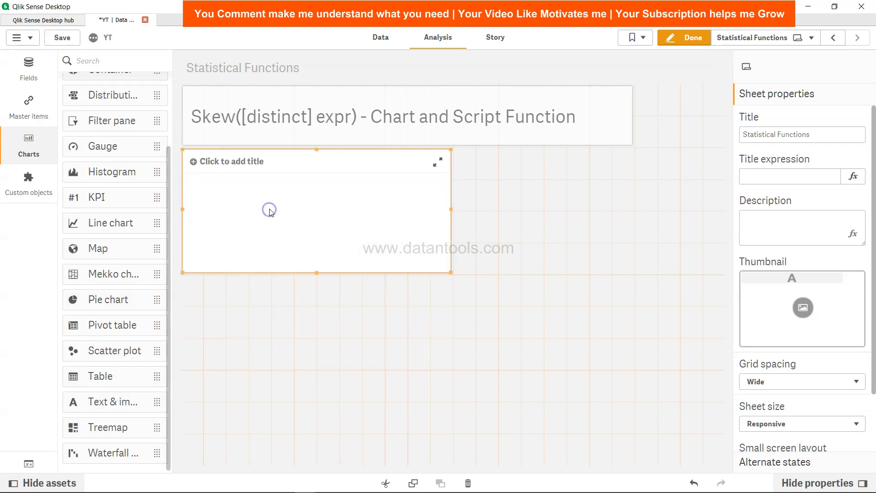
pyautogui.click(331, 215)
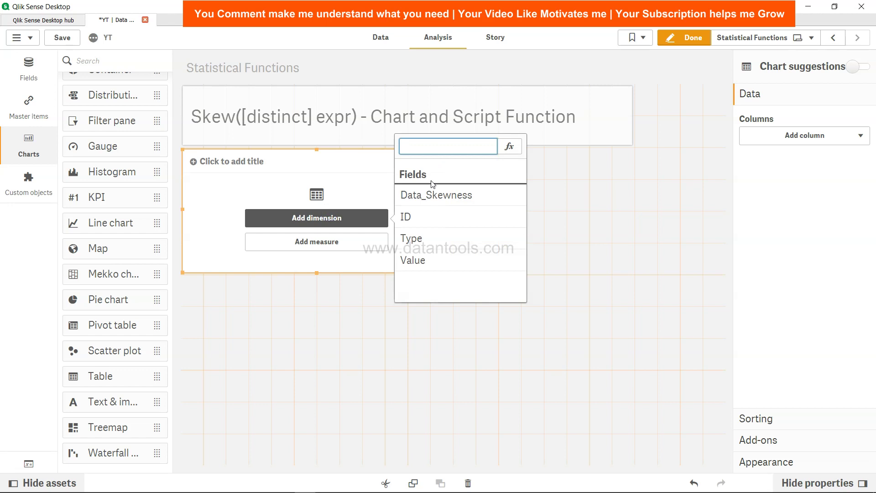
pyautogui.click(440, 238)
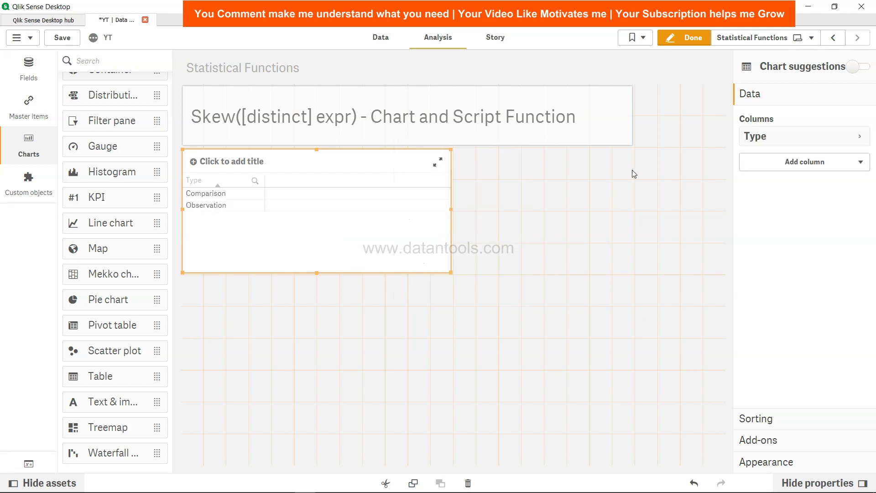
pyautogui.click(787, 163)
pyautogui.click(787, 187)
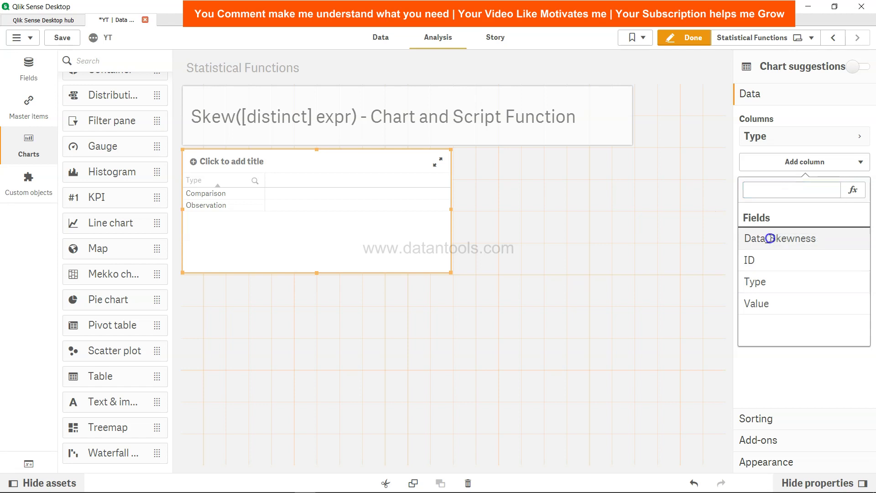
pyautogui.click(772, 238)
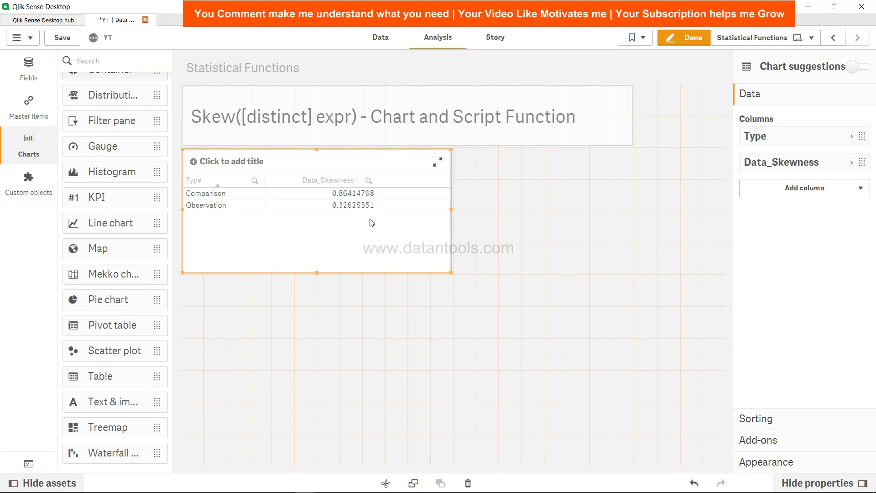
# - Add a measure column to the table with the expression Skew(Value)
pyautogui.click(860, 189)
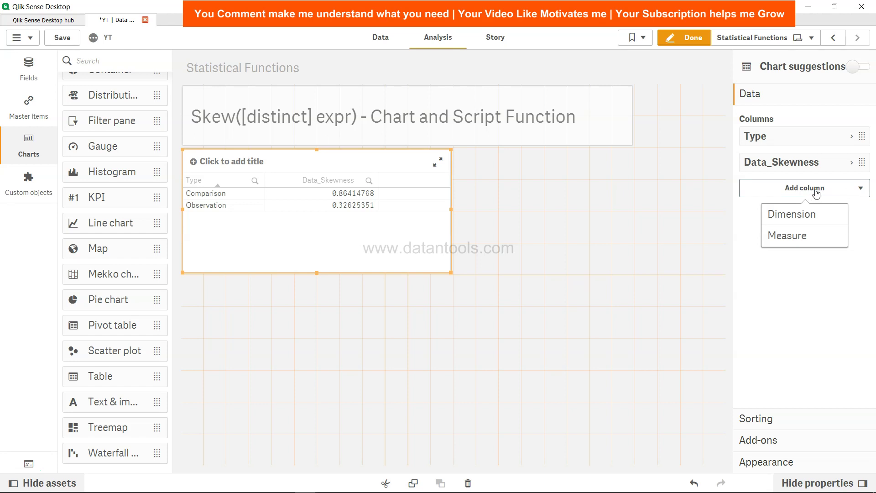
pyautogui.click(804, 236)
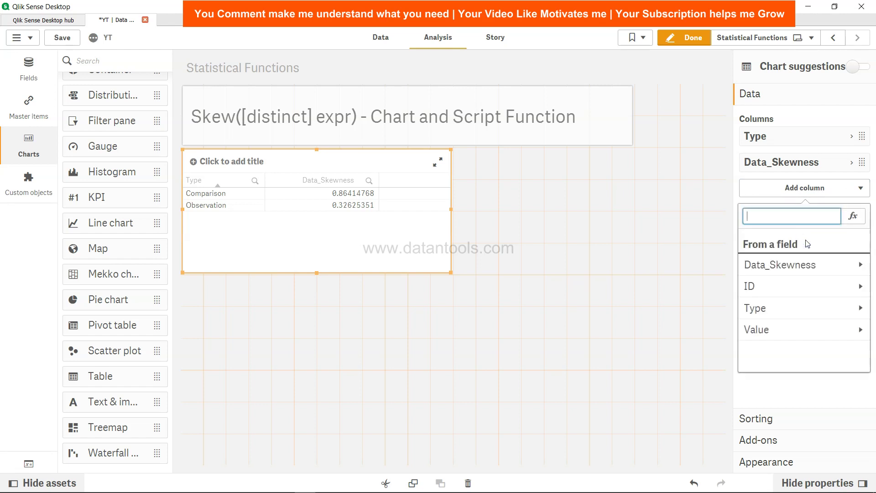
pyautogui.click(853, 215)
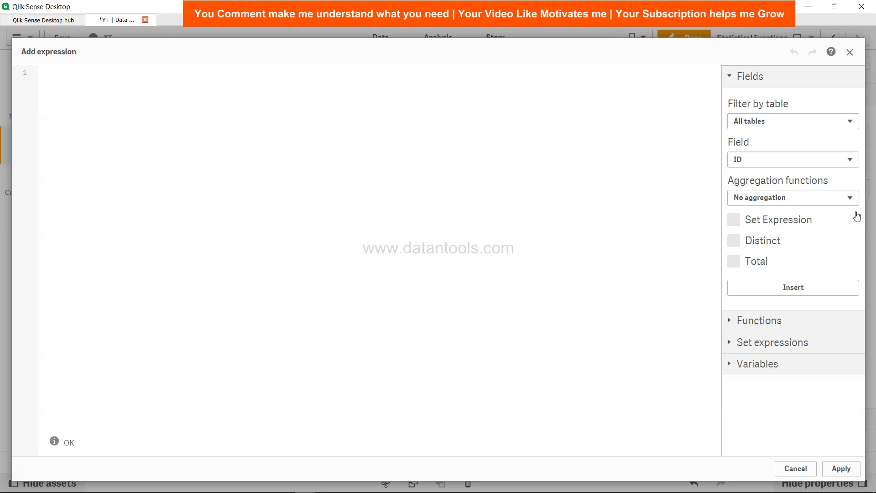
pyautogui.write('Sk')
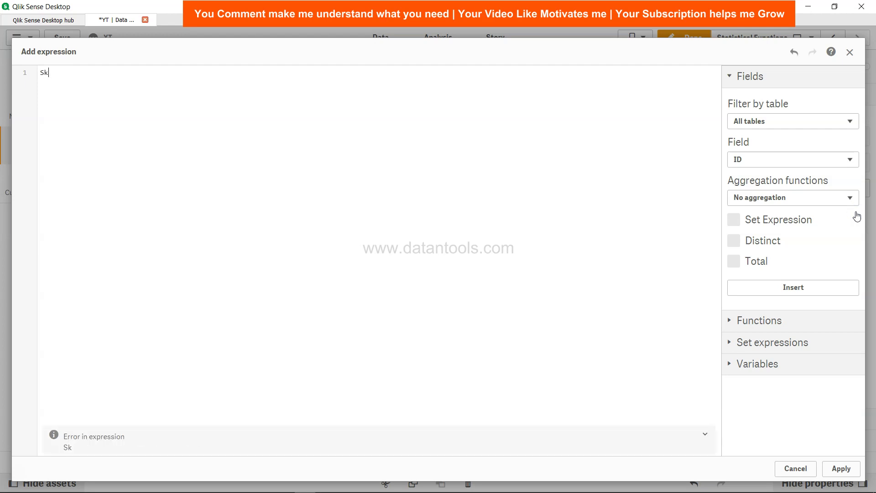
pyautogui.write('ew(')
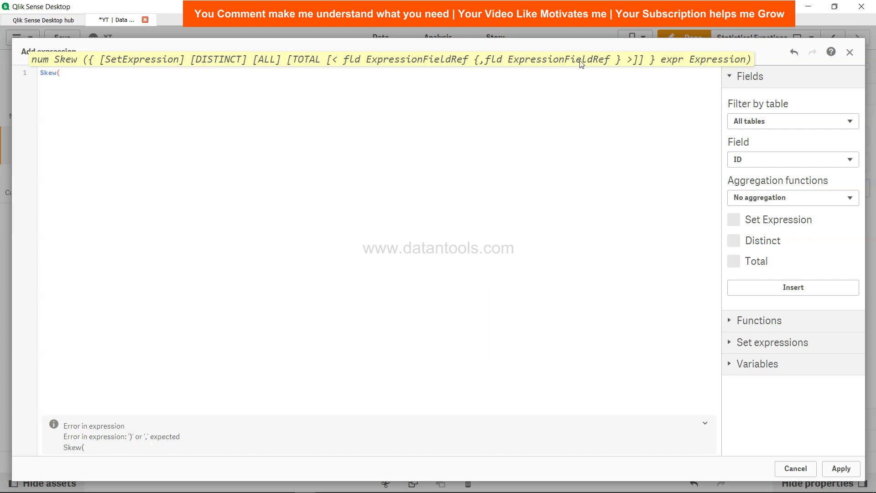
pyautogui.click(399, 123)
pyautogui.click(215, 150)
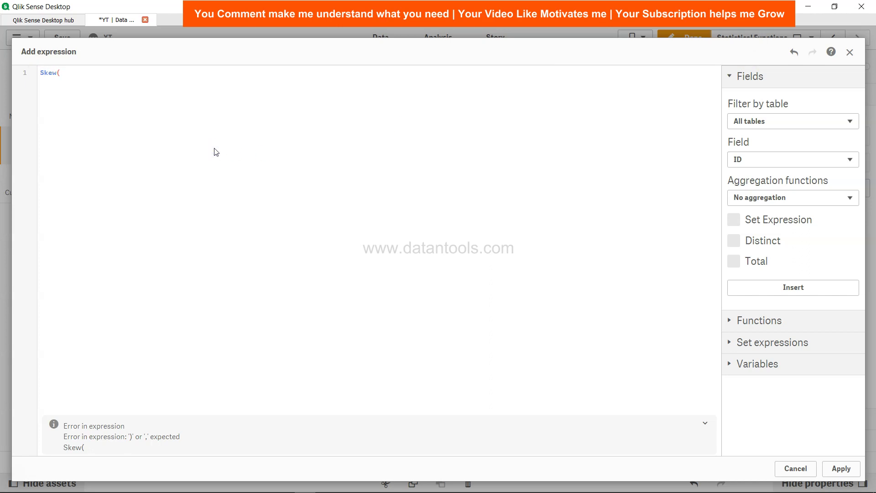
pyautogui.click(184, 77)
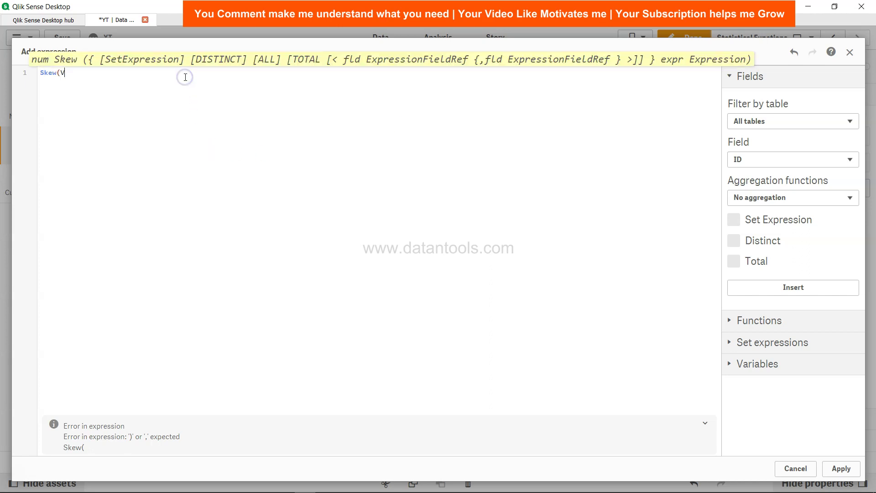
pyautogui.write('Value)')
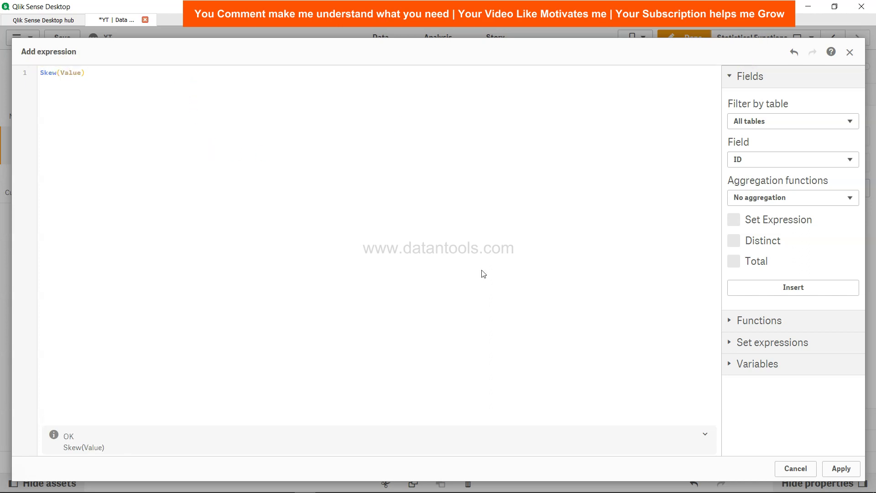
pyautogui.click(830, 464)
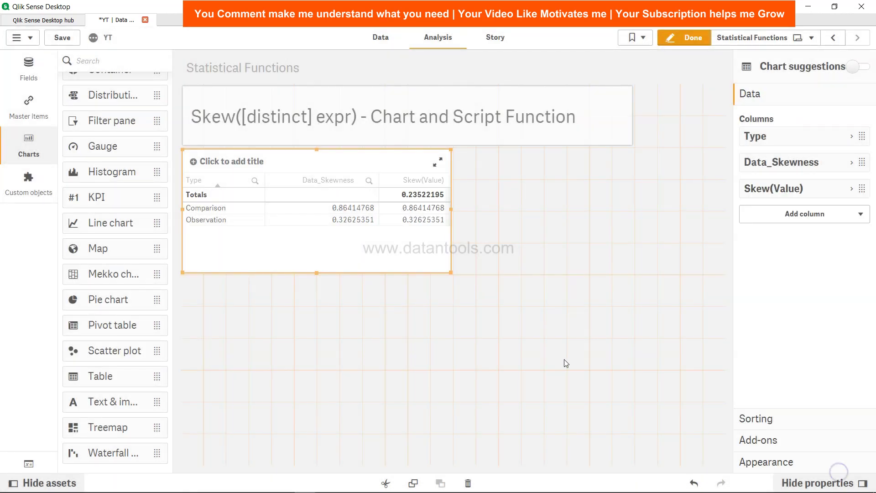